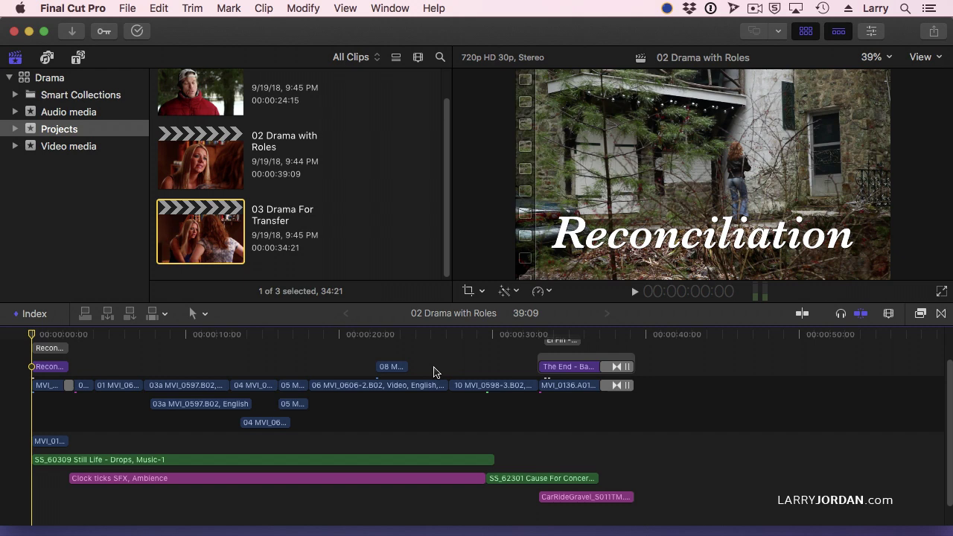
Export the project as XML 'Dramatic Scene' to the Desktop, keeping General metadata and version 1.8
click(241, 359)
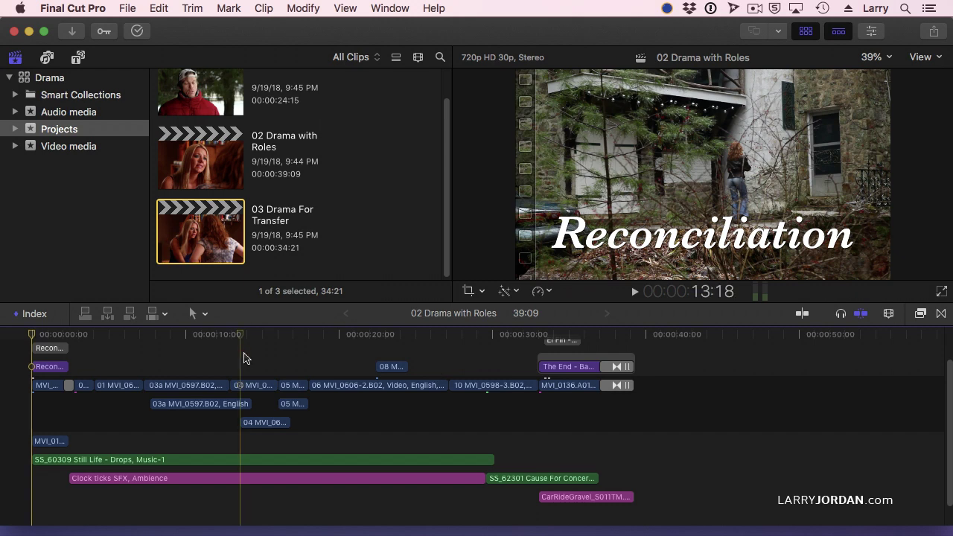
click(137, 8)
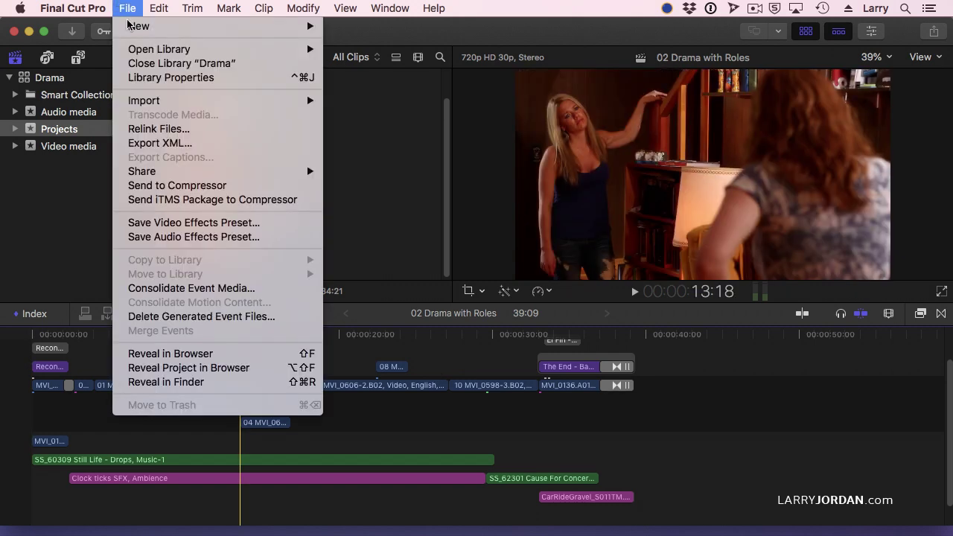
click(195, 146)
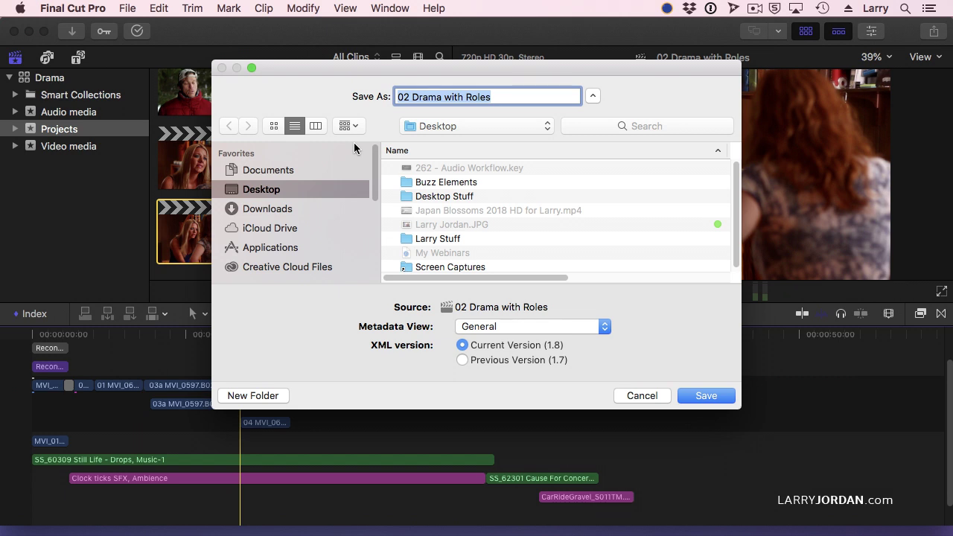
text(D)
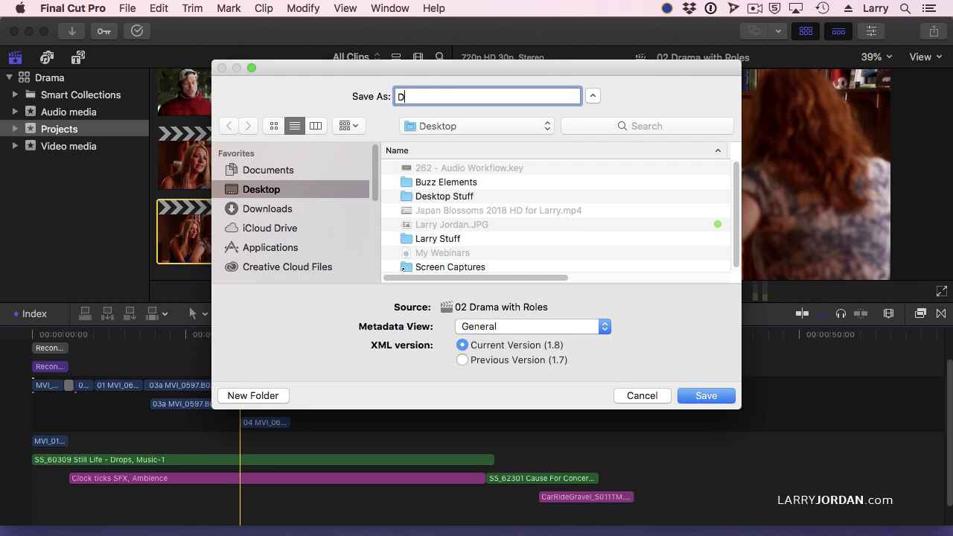
text(ramatic Scene)
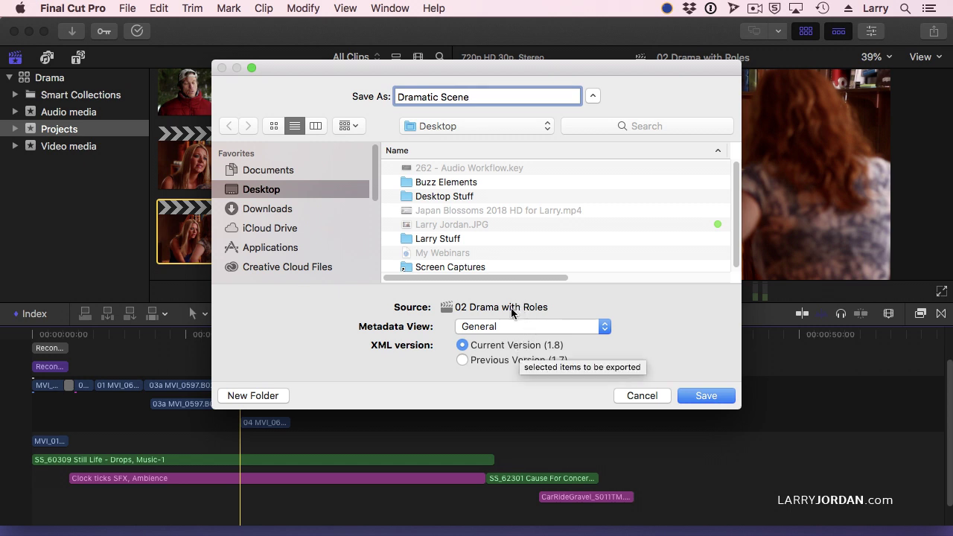
click(572, 328)
click(572, 326)
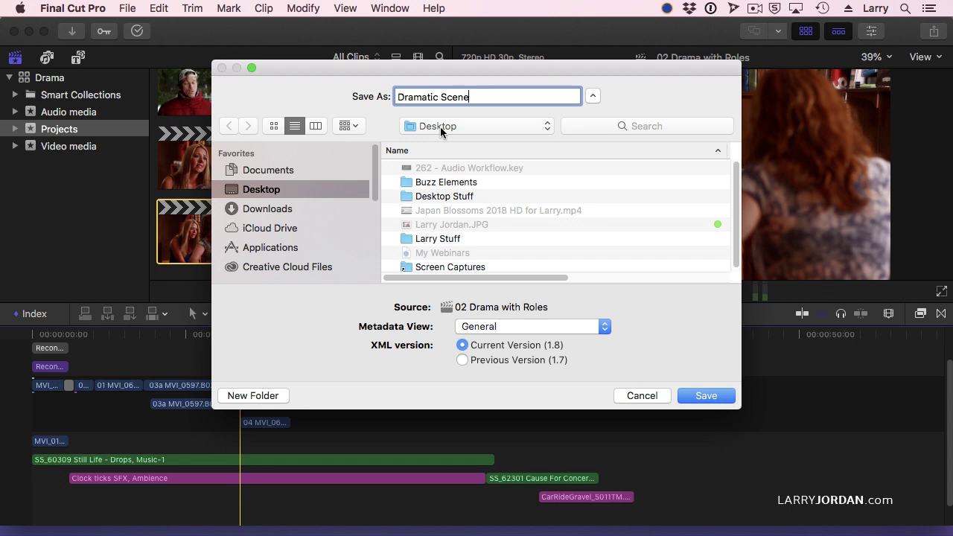
click(721, 397)
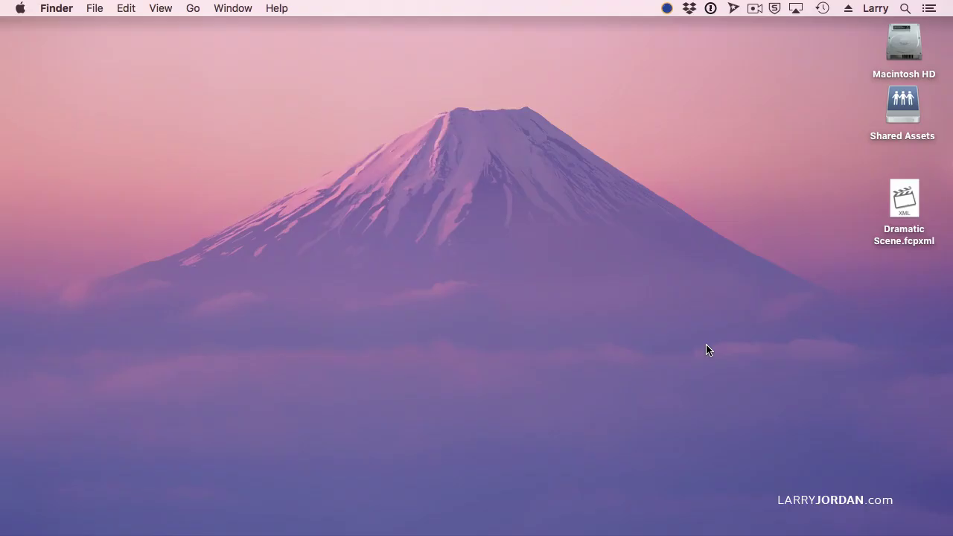
Move the Dramatic Scene.fcpxml icon left on the desktop and bring up its context menu
click(706, 346)
click(913, 195)
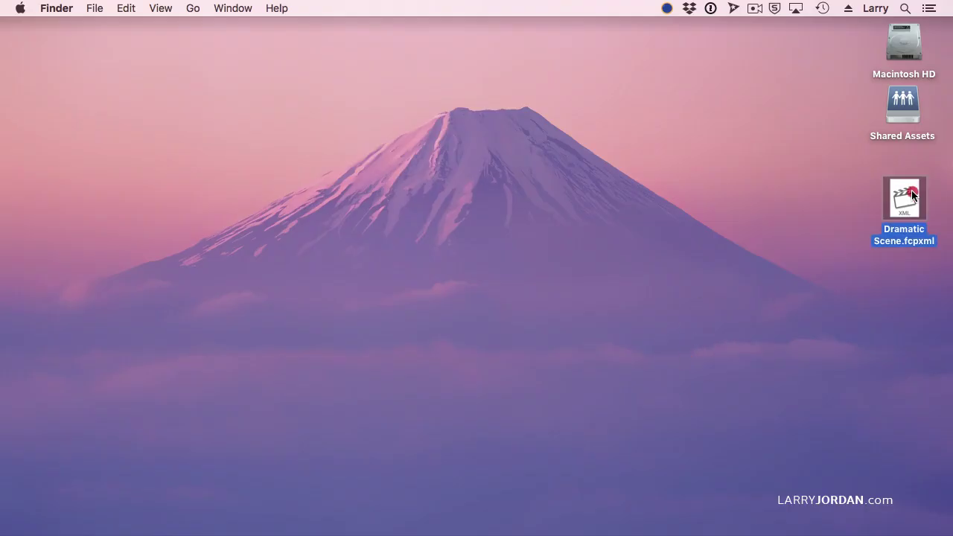
drag(912, 195, 860, 186)
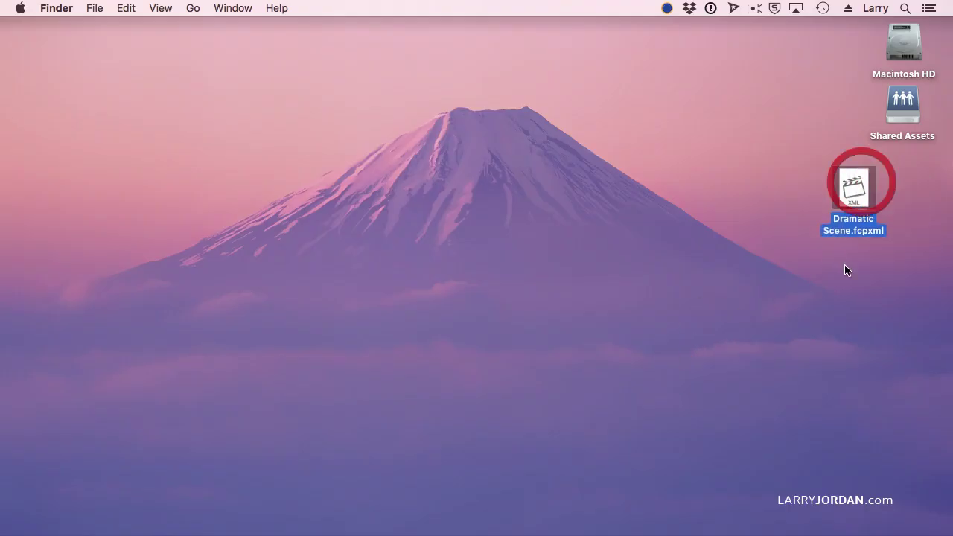
right_click(851, 191)
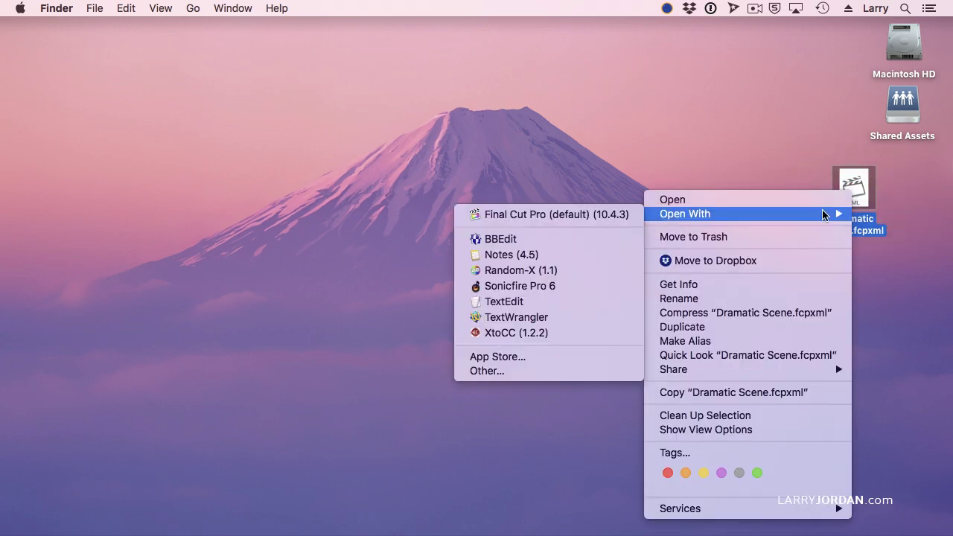
Open Dramatic Scene.fcpxml in TextEdit, enlarge the window and scroll down through the XML
mouse_move(834, 212)
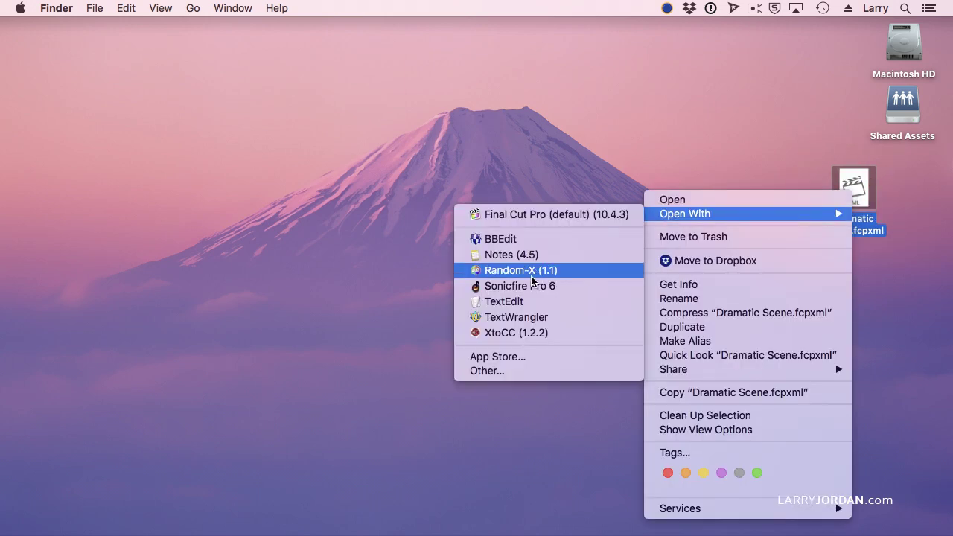
click(521, 300)
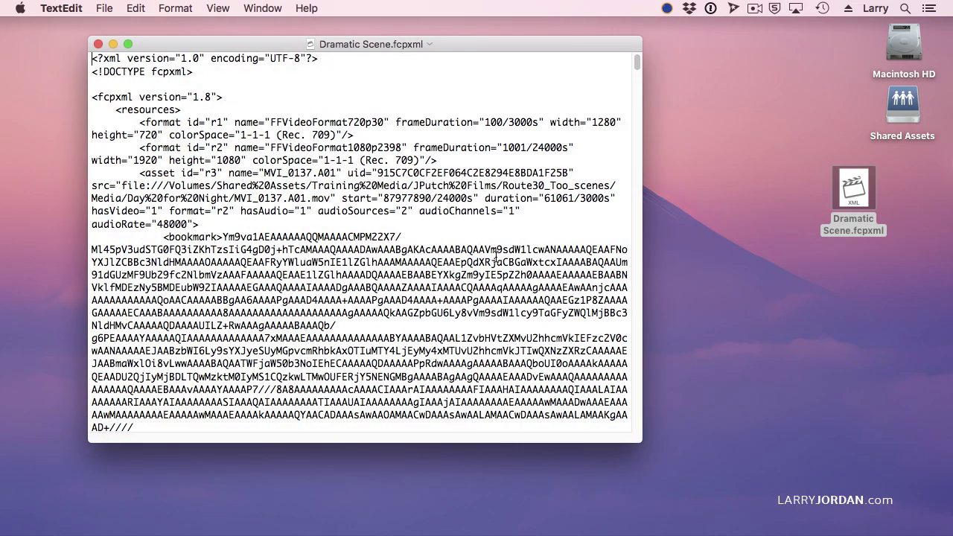
drag(640, 441, 847, 524)
scroll(789, 462, down, 6)
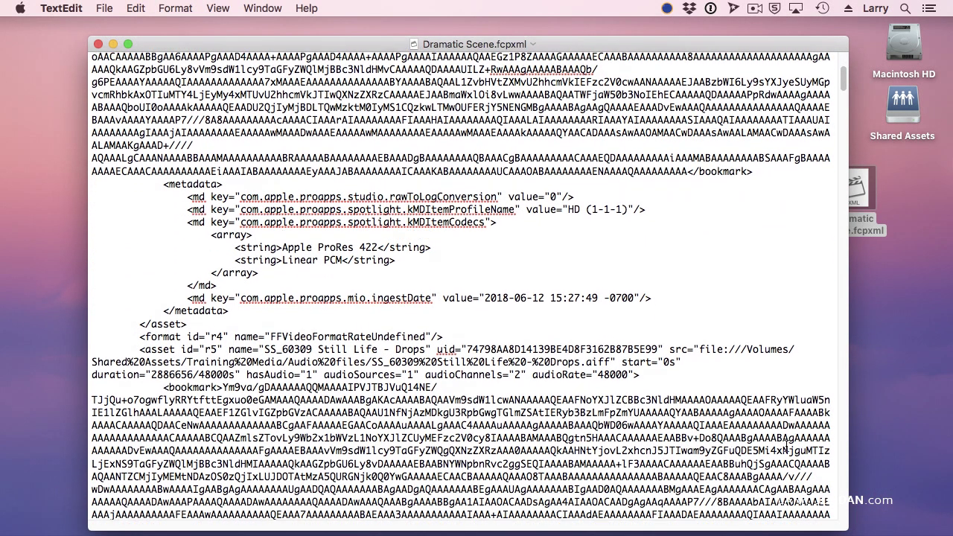
scroll(691, 308, down, 15)
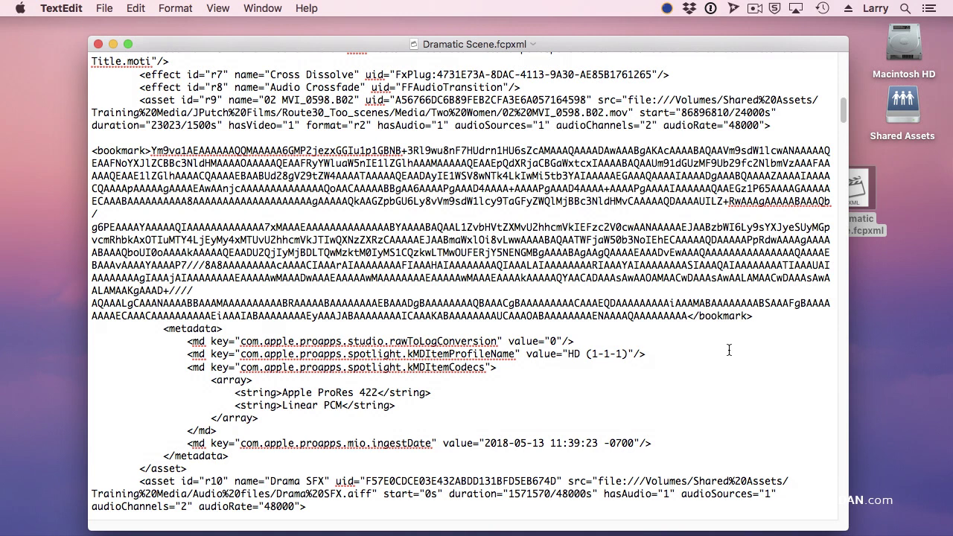
Close the XML document and quit TextEdit
click(97, 44)
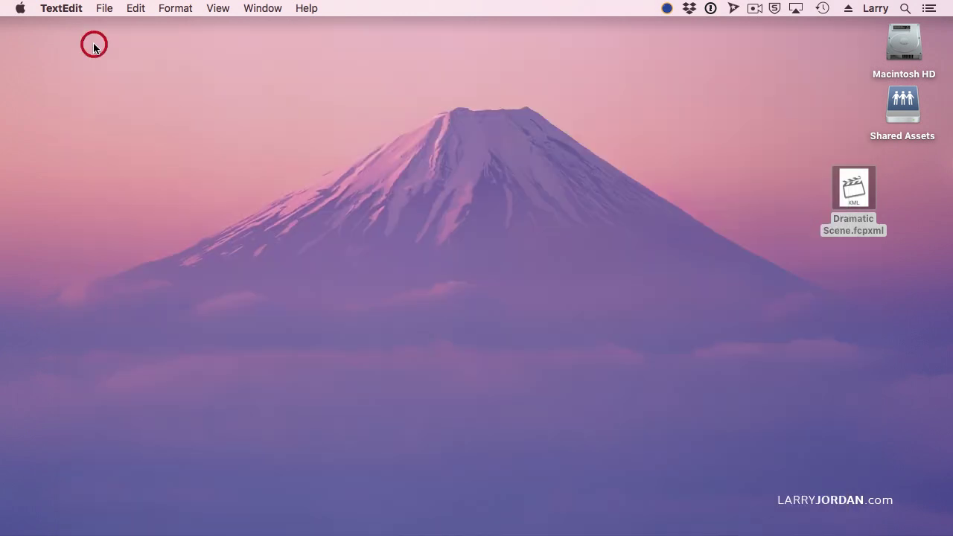
click(60, 8)
click(77, 146)
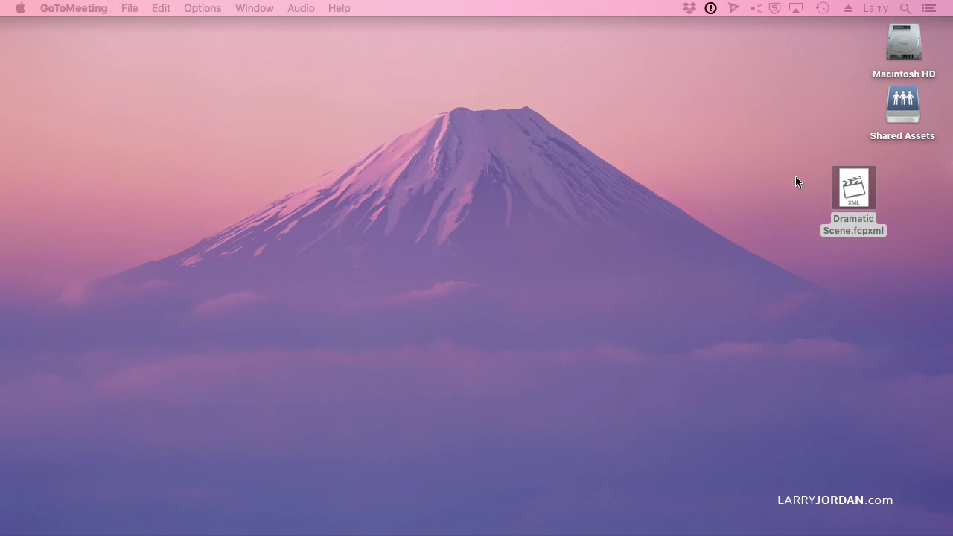
Launch the App Store, review the XtoCC product page, then quit App Store
click(73, 519)
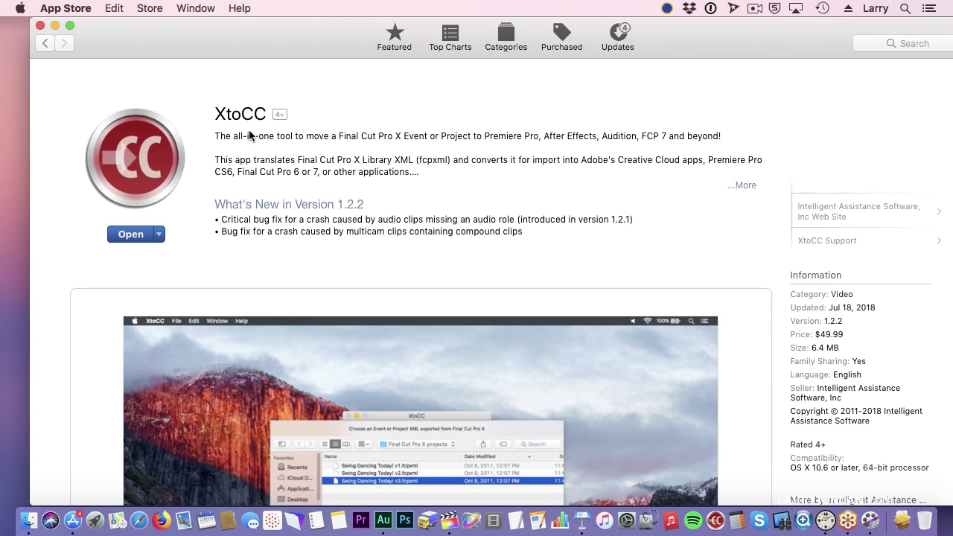
drag(742, 49, 713, 49)
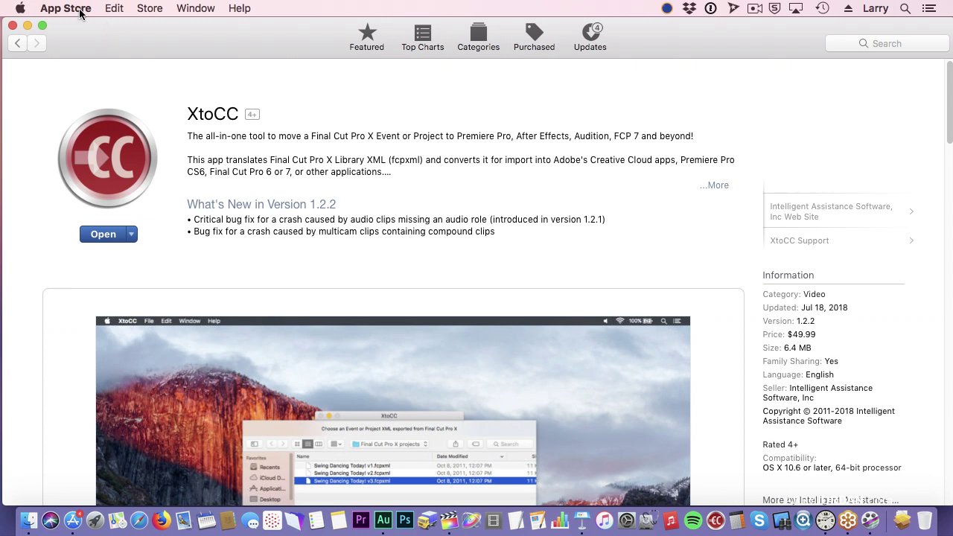
click(79, 9)
click(73, 148)
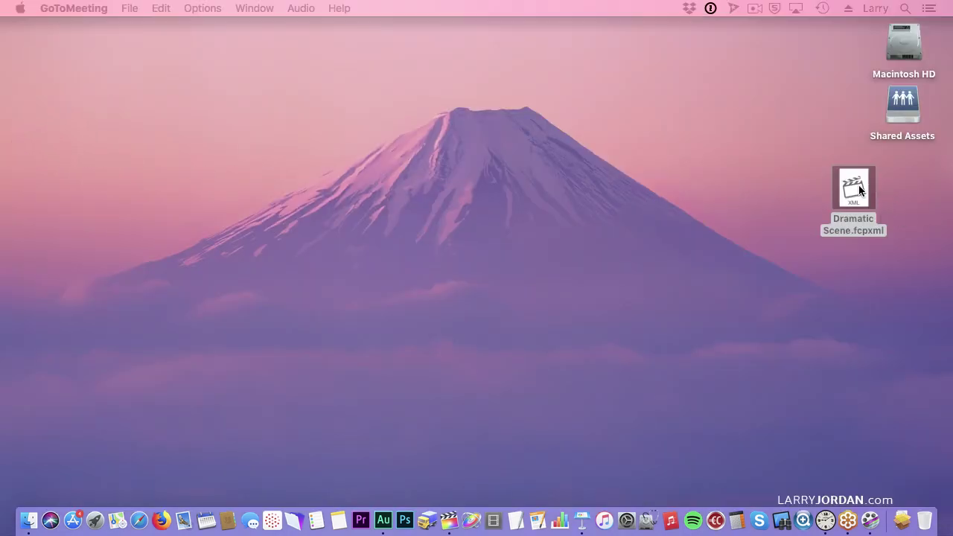
Drop Dramatic Scene.fcpxml onto XtoCC and confirm the conversion with no video roles selected
drag(860, 191, 715, 517)
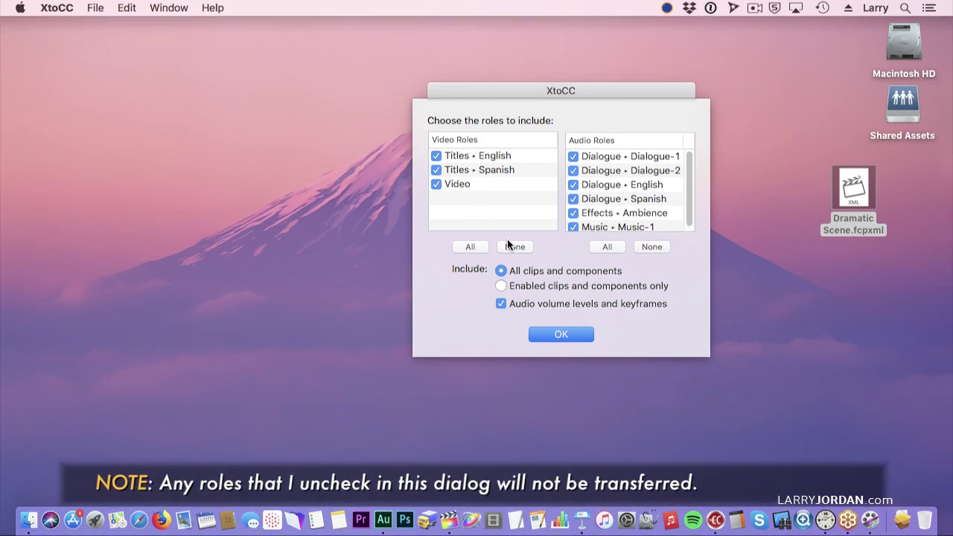
click(509, 246)
drag(604, 87, 596, 82)
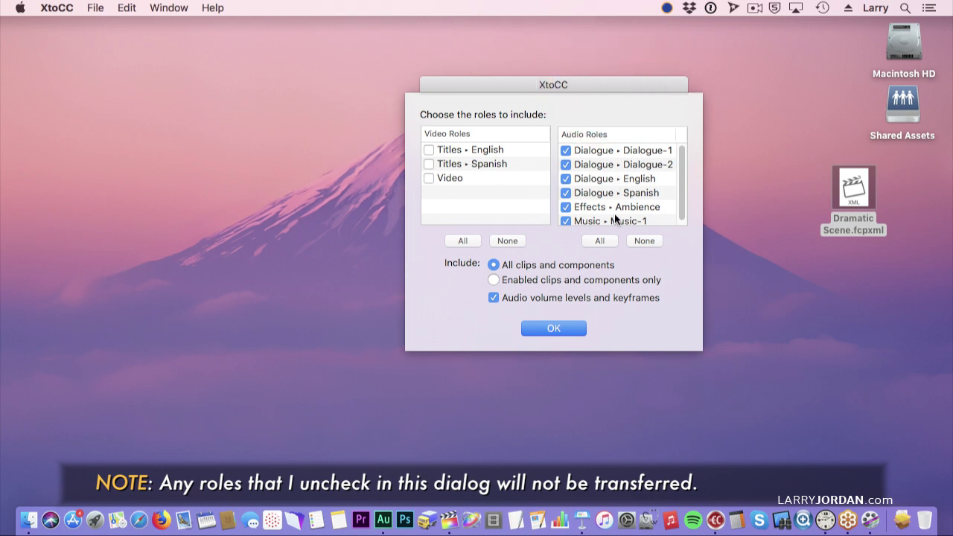
click(578, 328)
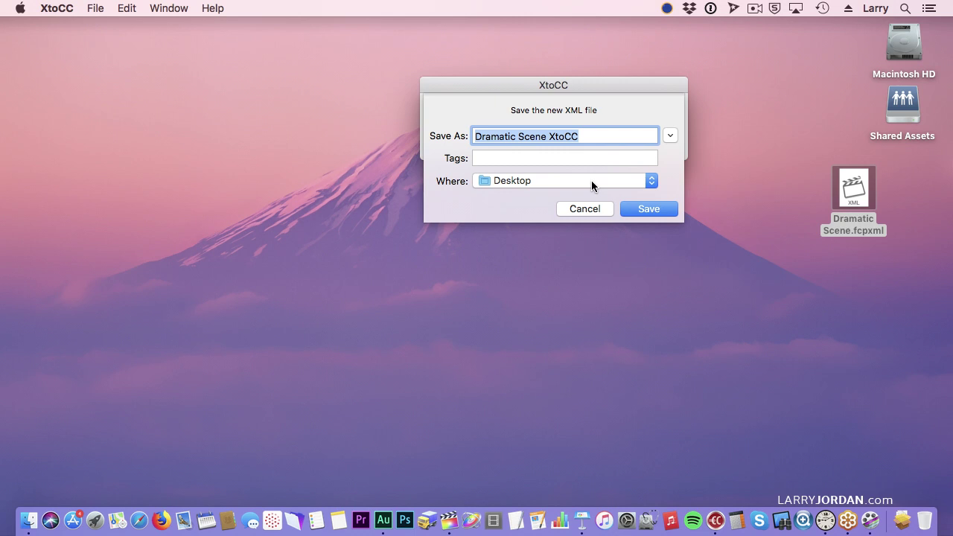
Save the converted file as Dramatic Scene XtoCC on the Desktop and quit XtoCC
click(667, 209)
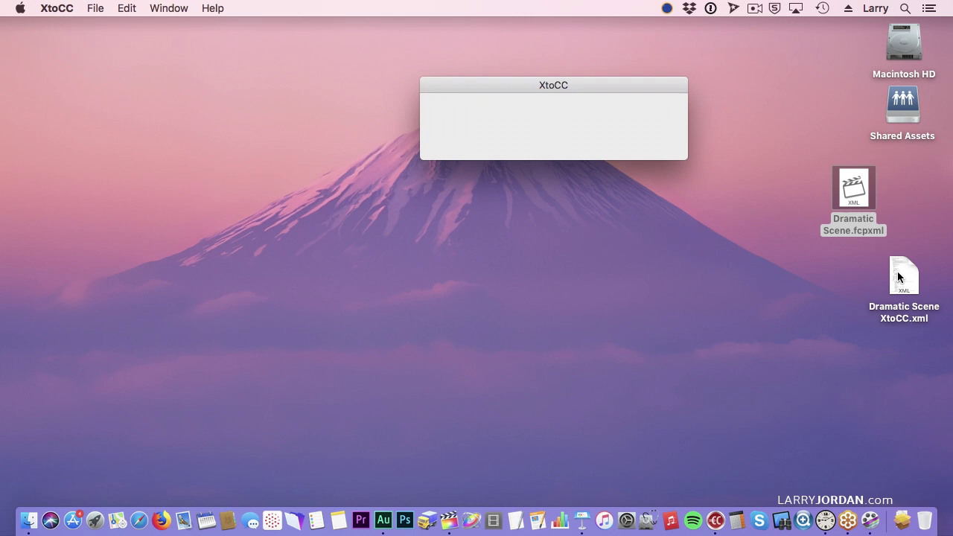
click(620, 85)
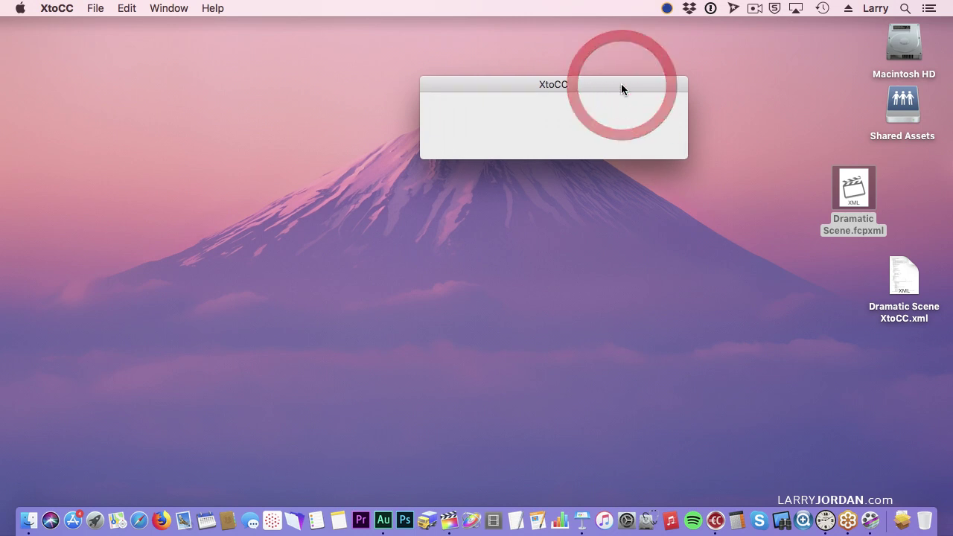
key(super+q)
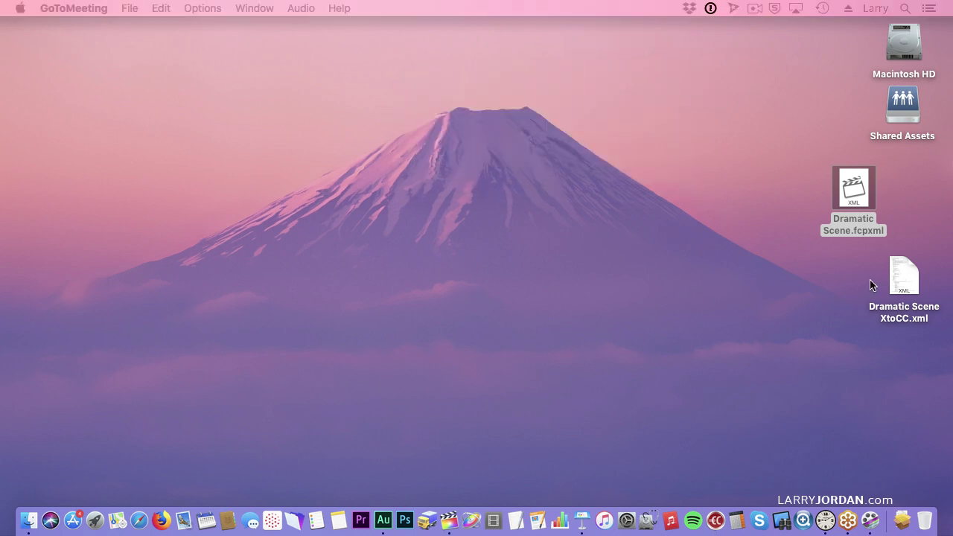
Reposition the Dramatic Scene XtoCC.xml icon, then open that file in Audition through File > Open
drag(896, 273, 847, 272)
click(738, 259)
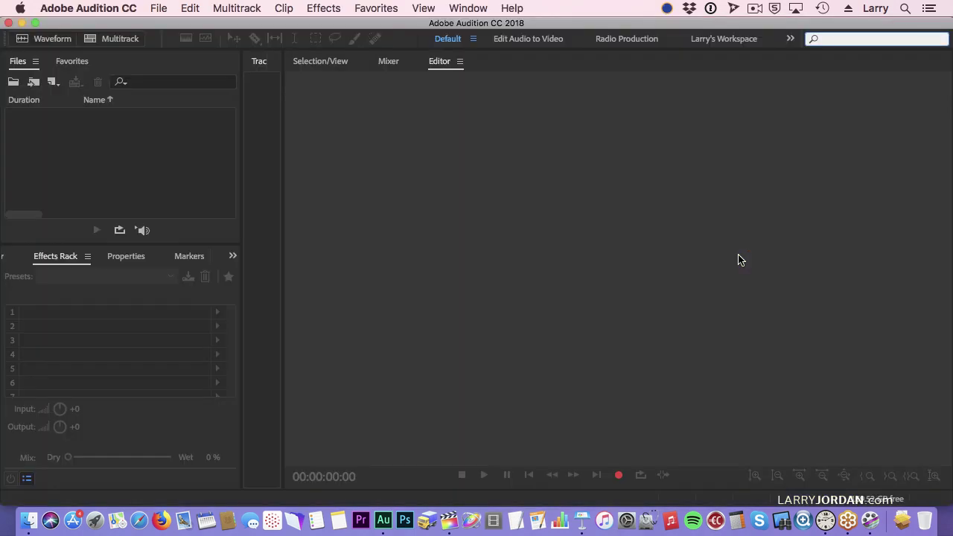
click(158, 8)
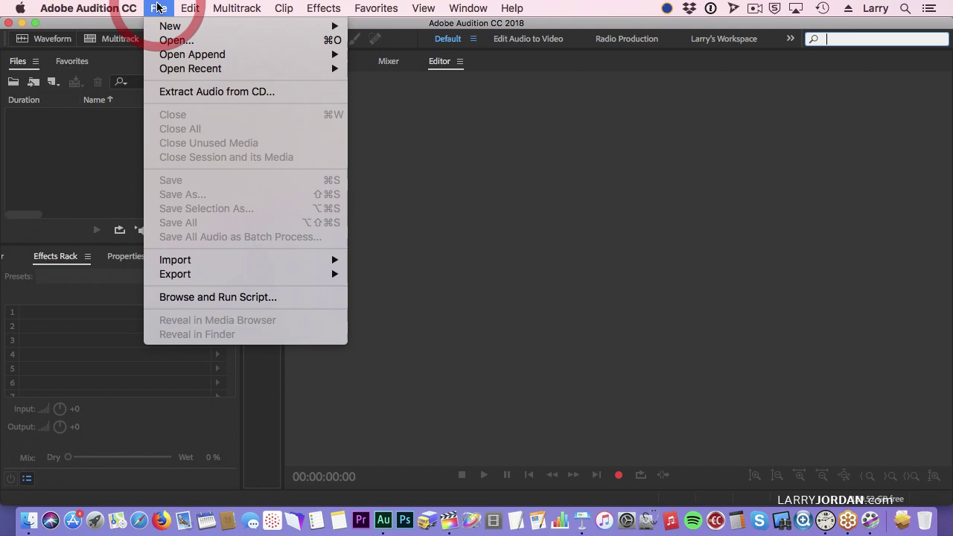
click(160, 41)
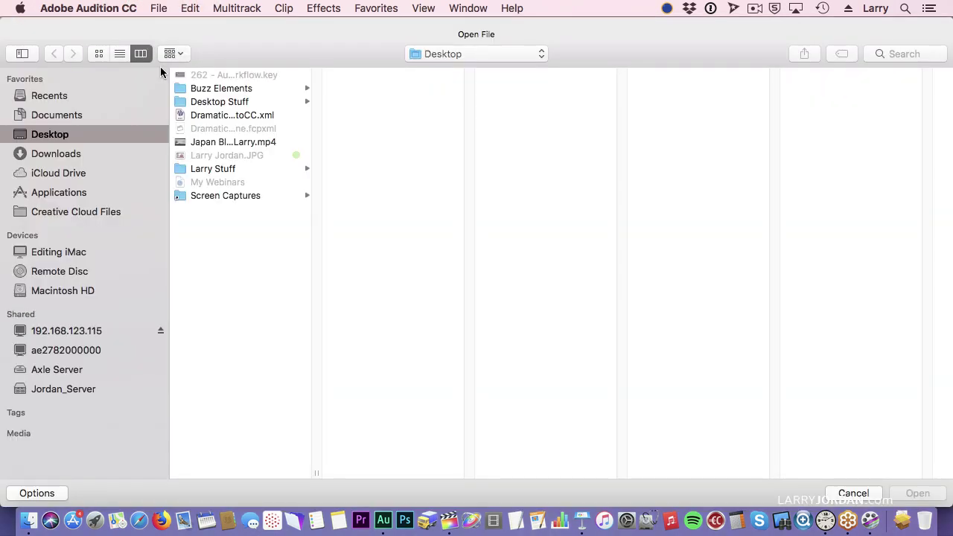
click(234, 115)
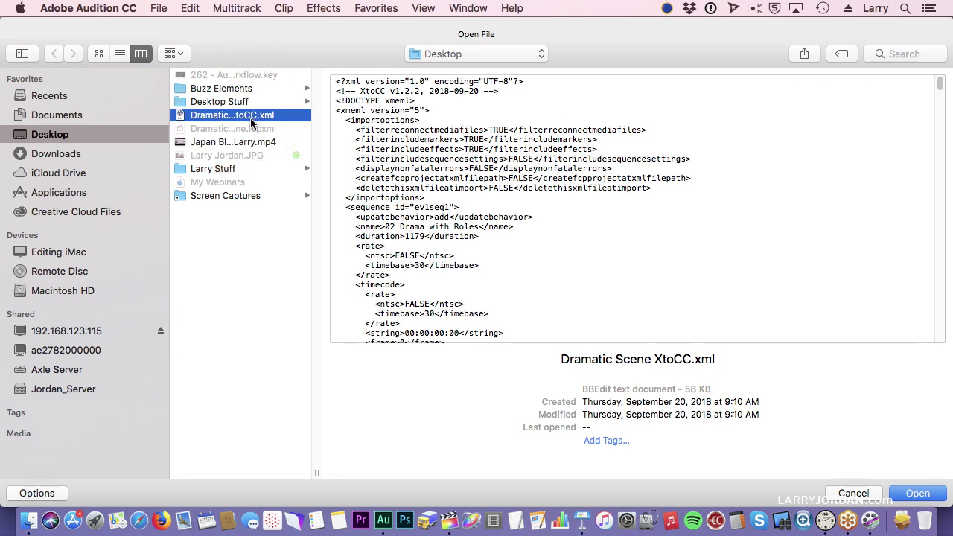
click(935, 499)
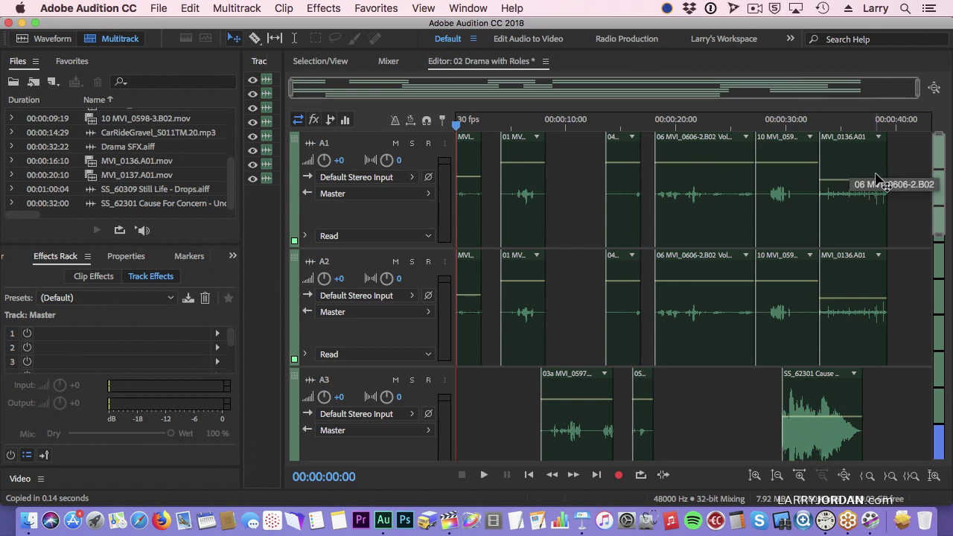
Zoom out fully so tracks A1–A8 of the 02 Drama with Roles session all fit in view
click(934, 88)
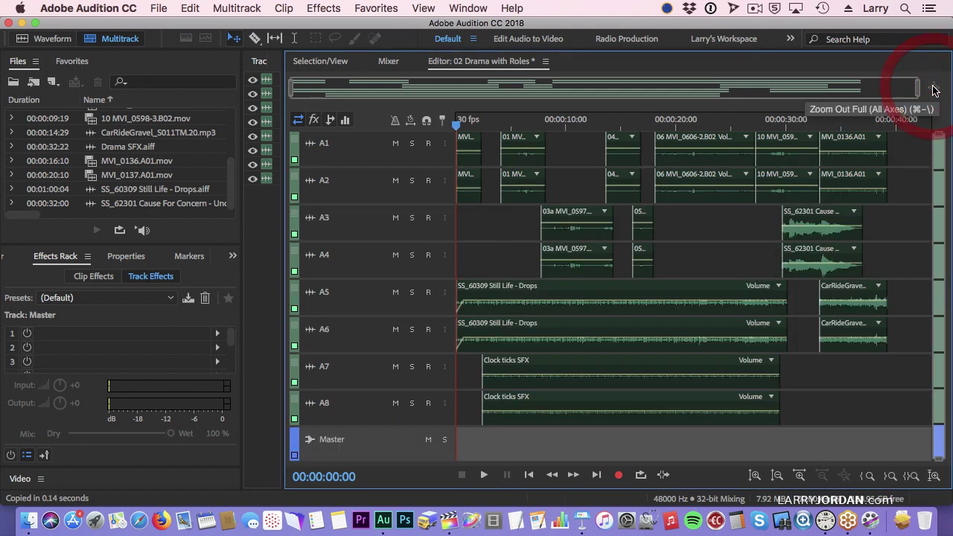